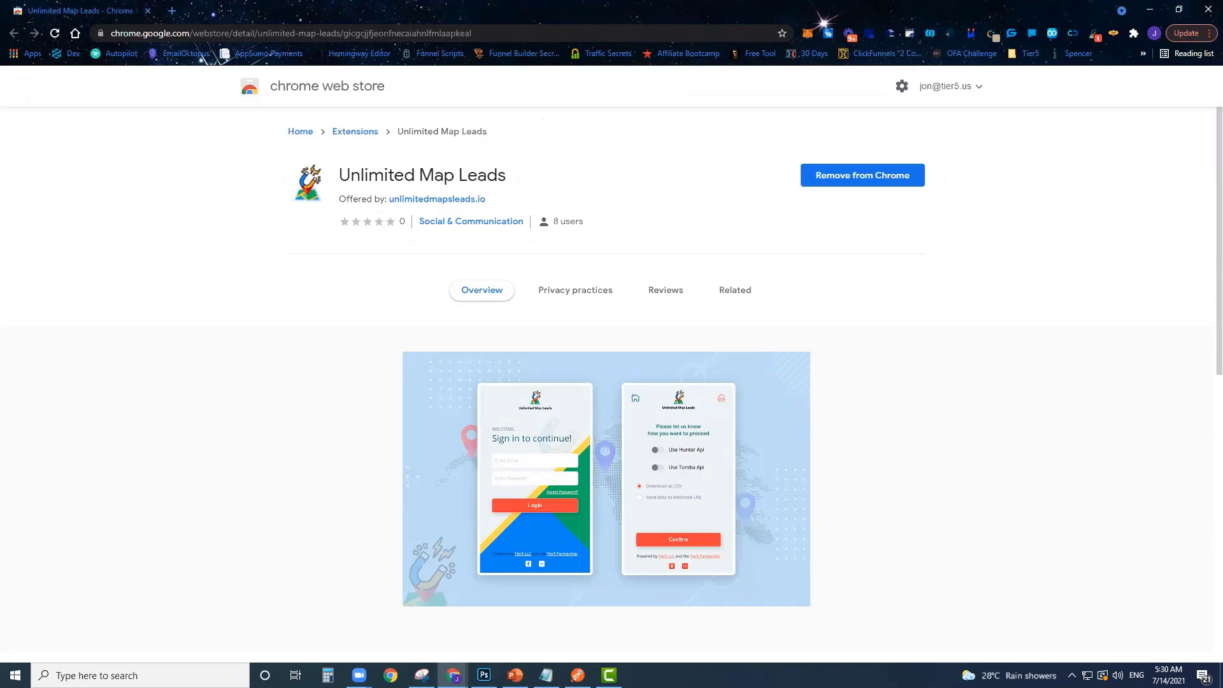
Bring up the Unlimited Map Leads home screen with Hunter API and CSV download options.
{"action": "left_click_drag", "start_coordinate": [550, 171], "coordinate": [338, 178]}
{"action": "left_click", "coordinate": [668, 180]}
{"action": "left_click", "coordinate": [1093, 33]}
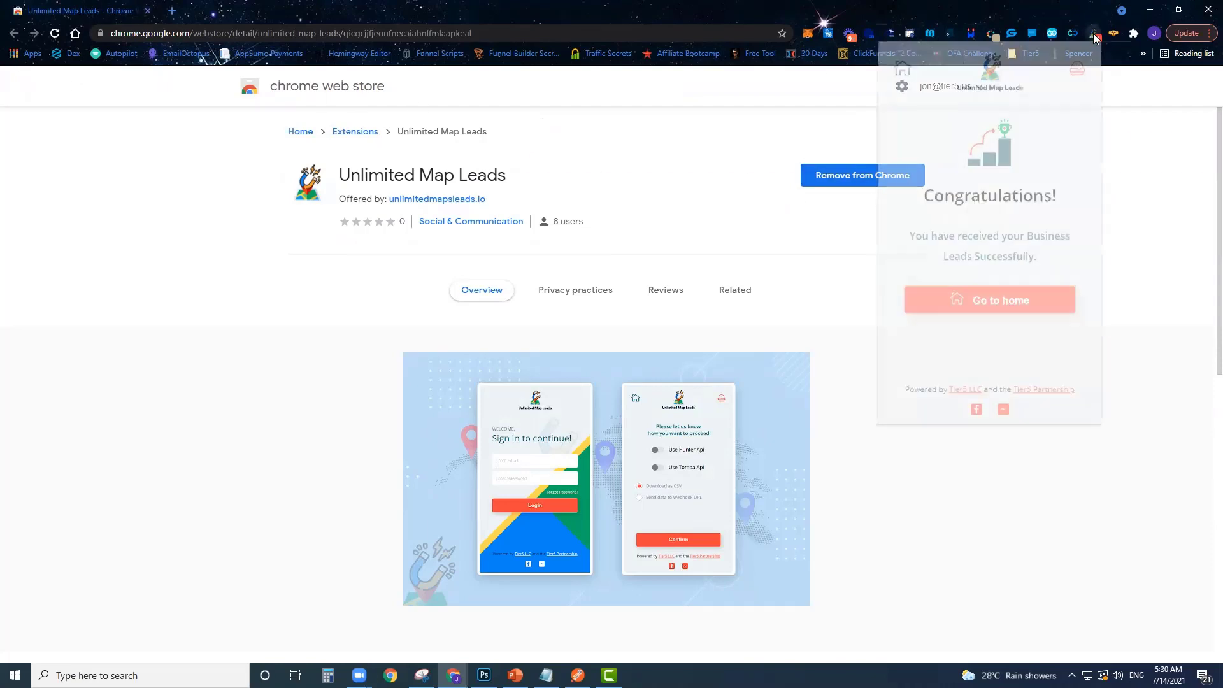
{"action": "left_click", "coordinate": [967, 314]}
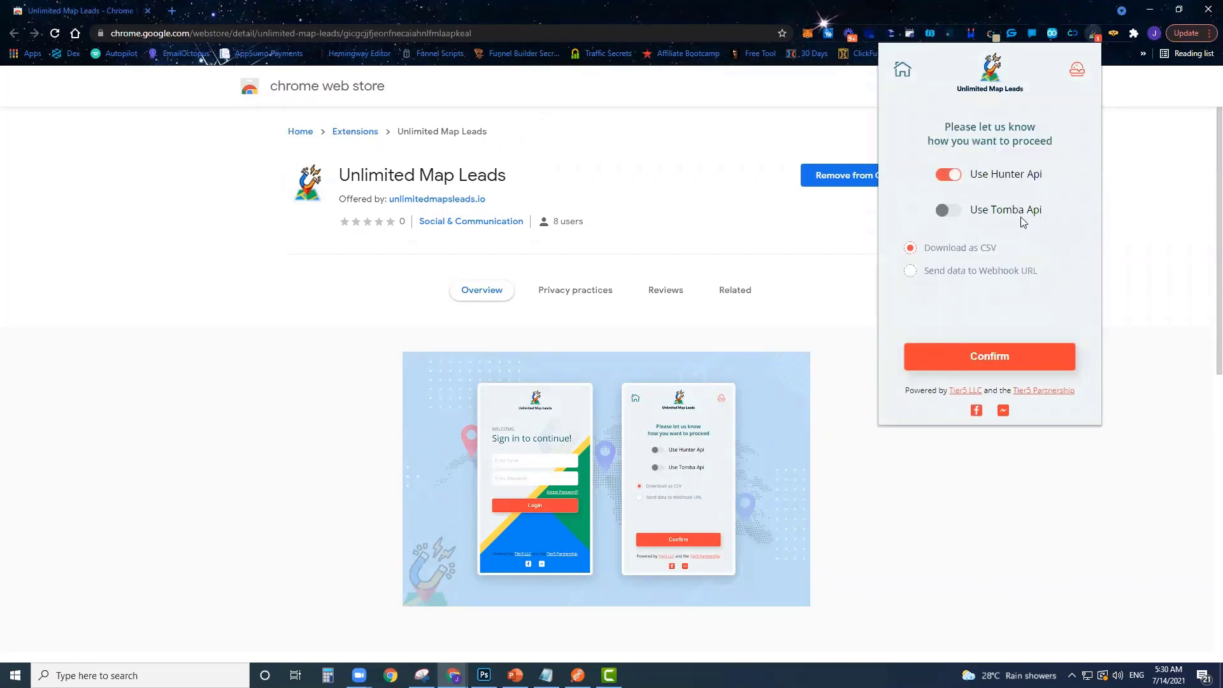
Open Google Maps in a new tab via a 'google maps' web search.
{"action": "left_click", "coordinate": [171, 10]}
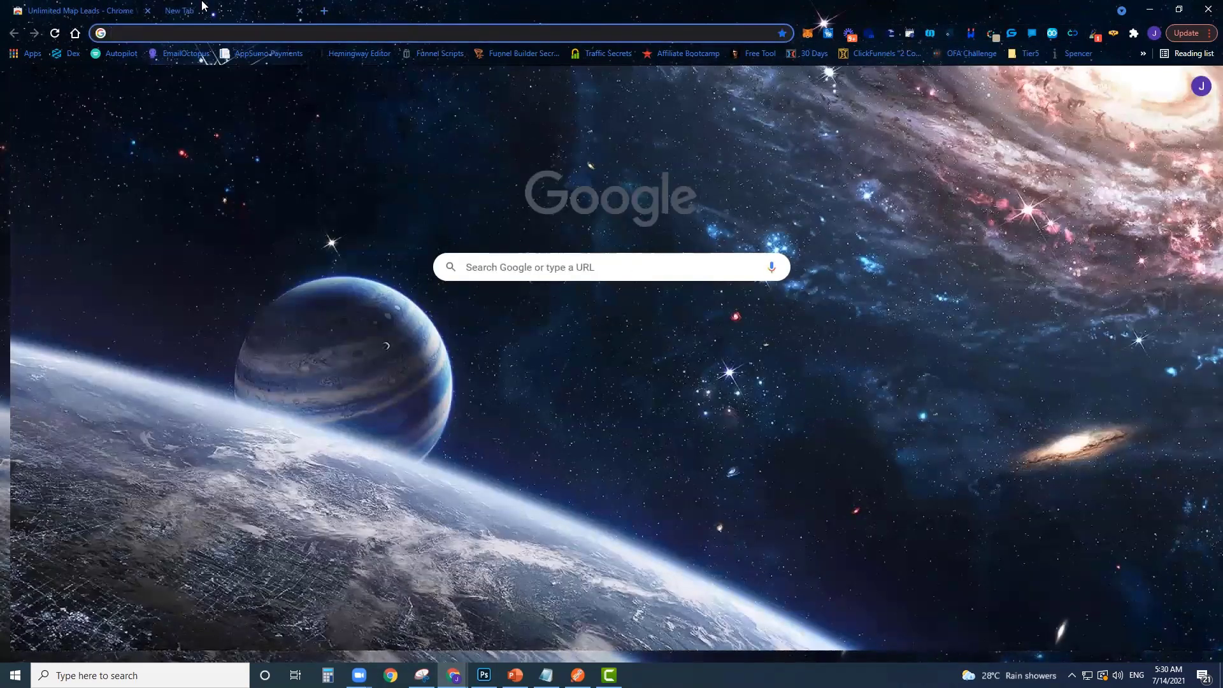
{"action": "type", "text": "google m"}
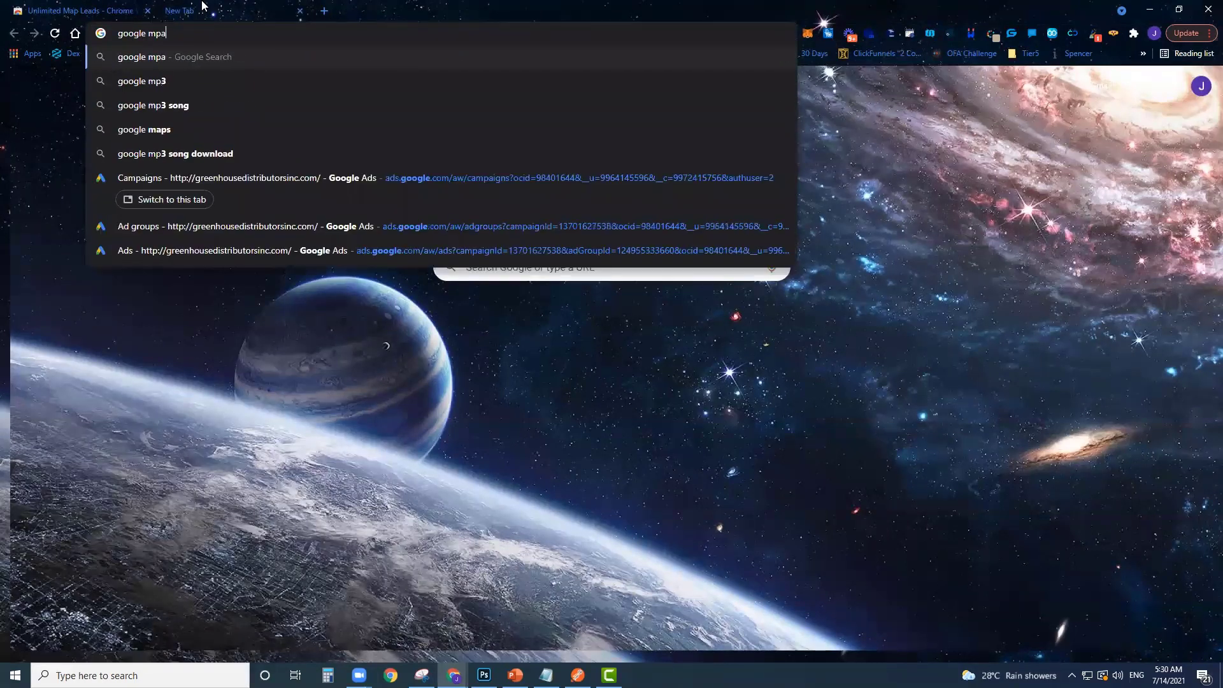
{"action": "type", "text": "aps"}
{"action": "key", "text": "Return"}
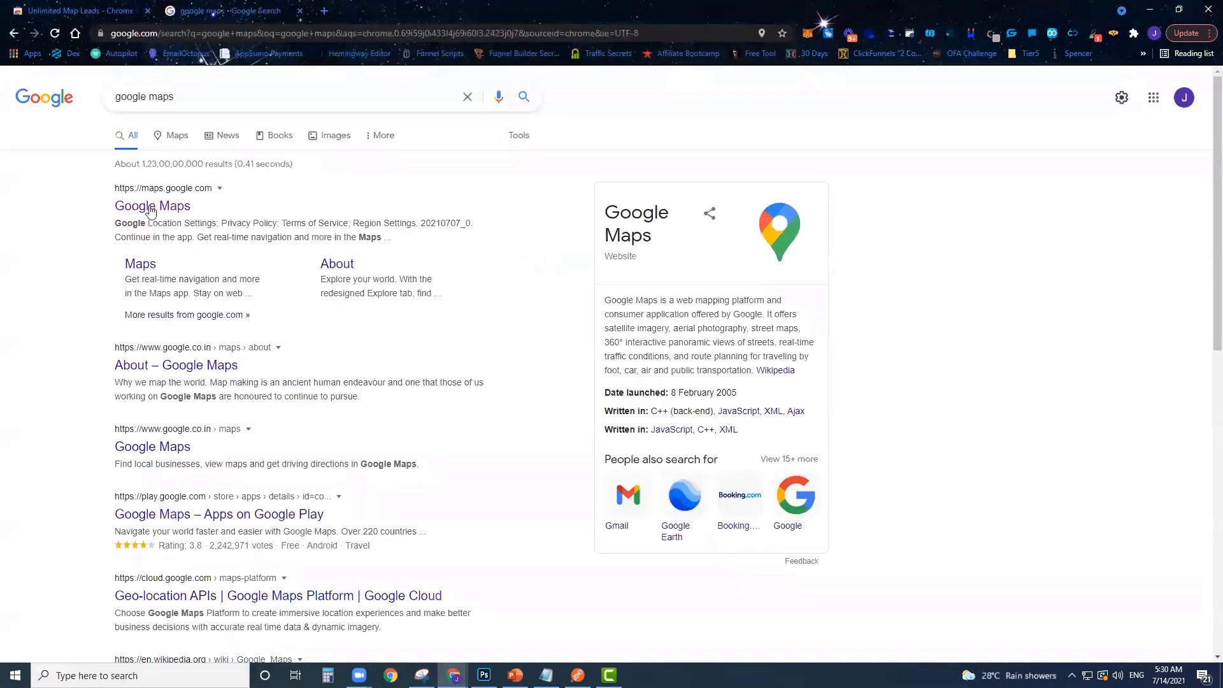
{"action": "left_click", "coordinate": [149, 210]}
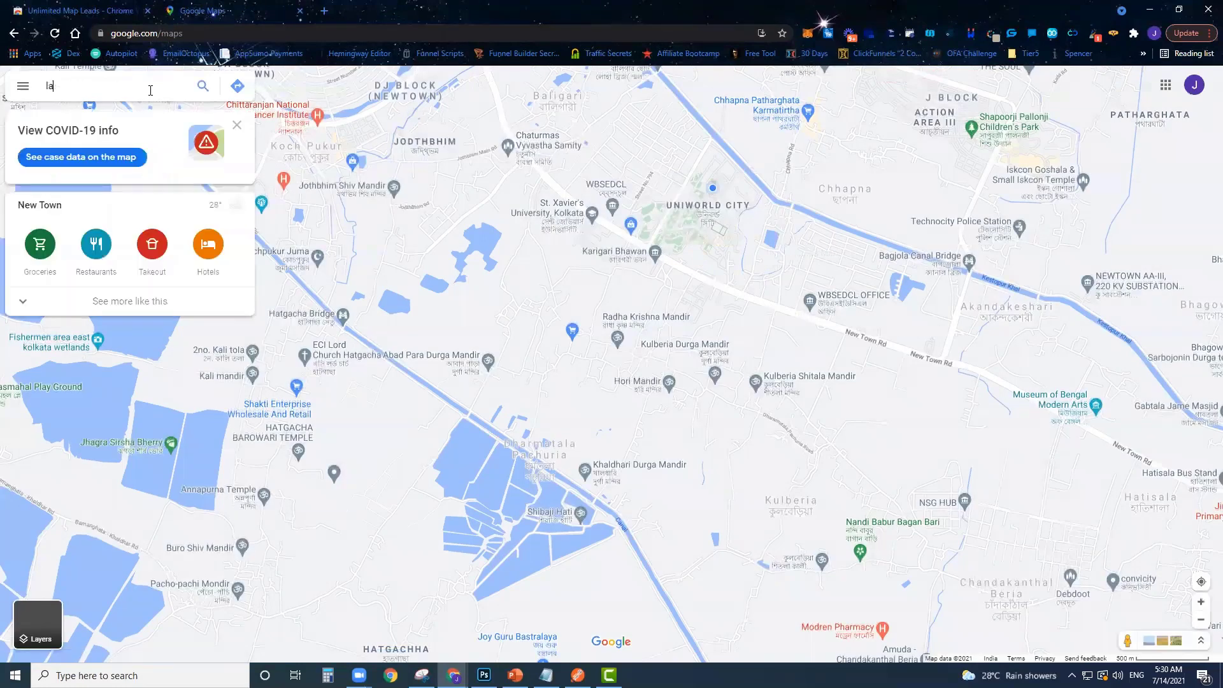
Search Google Maps for 'lawyers in los angeles'.
{"action": "type", "text": "lawy"}
{"action": "key", "text": "BackSpace"}
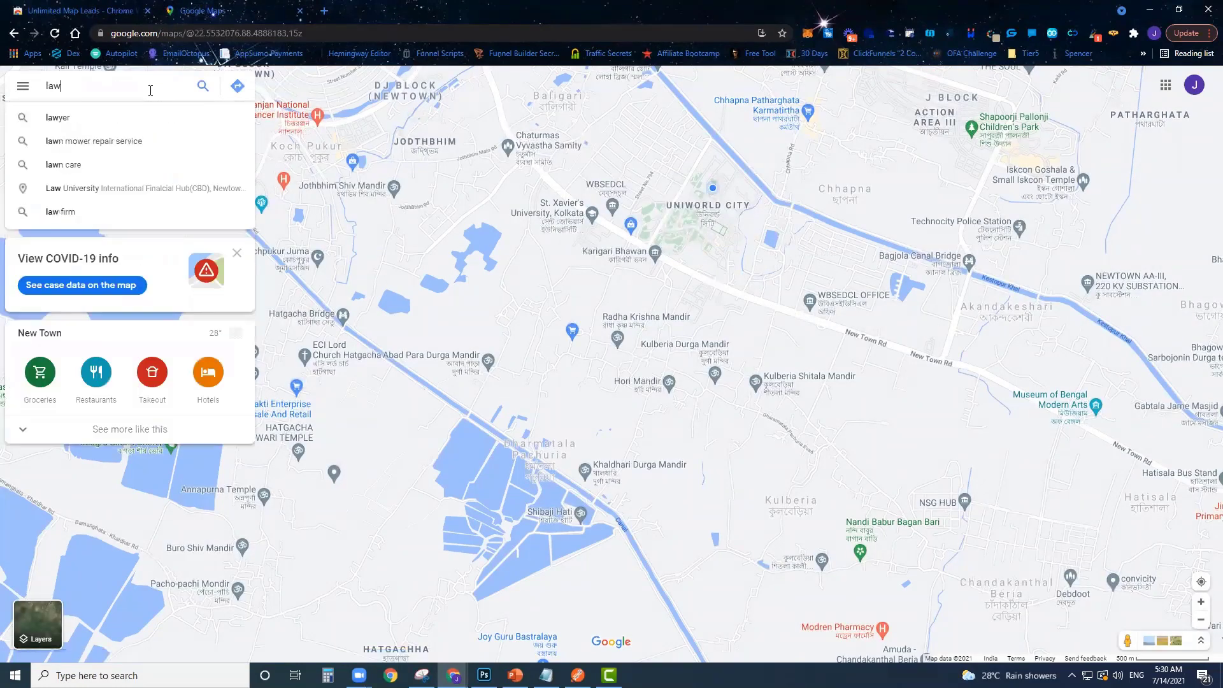
{"action": "type", "text": "yers in l"}
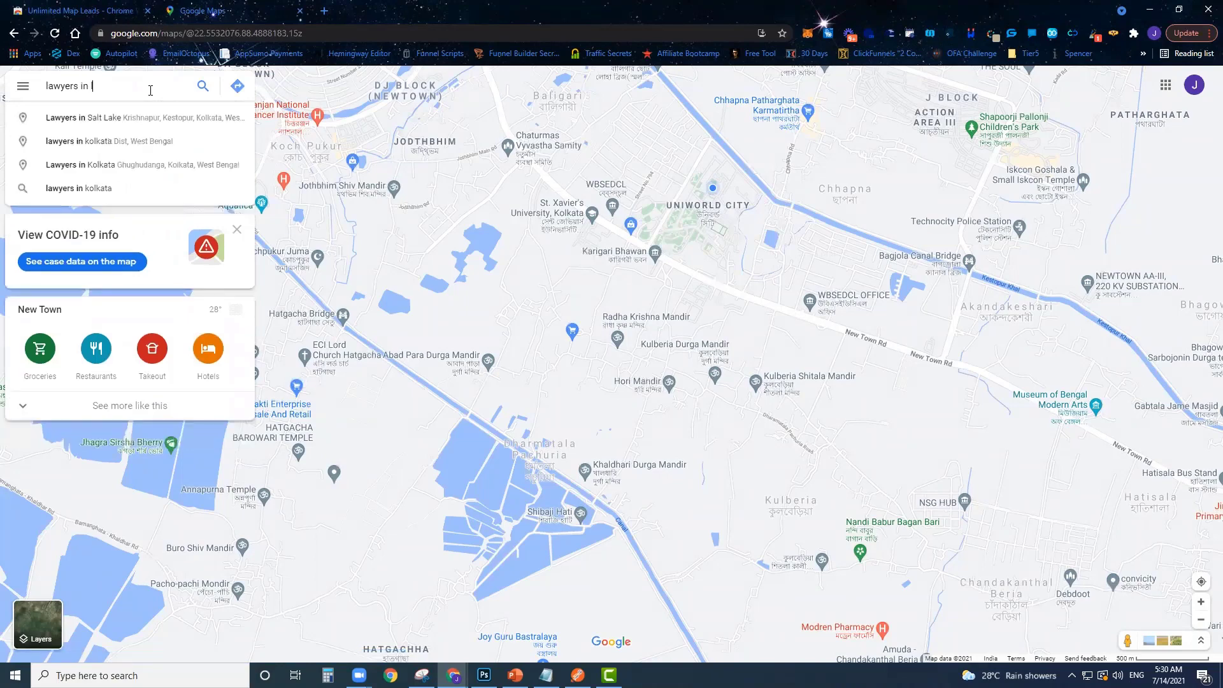
{"action": "type", "text": "os an"}
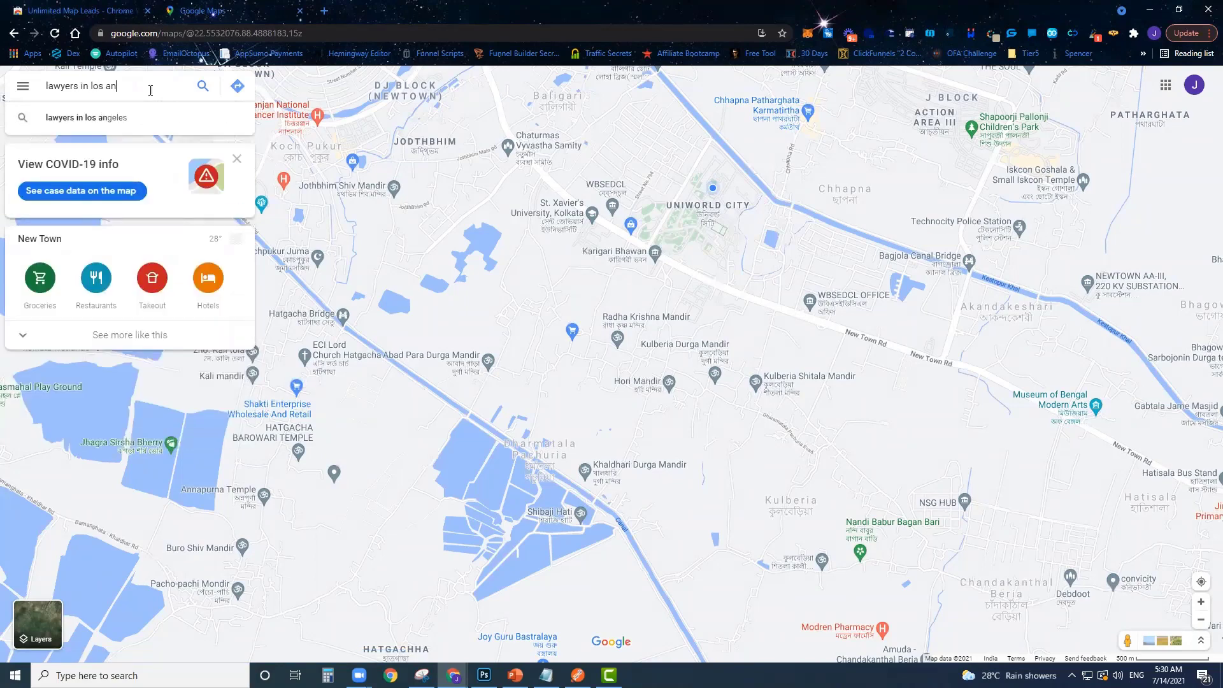
{"action": "type", "text": "geles"}
{"action": "key", "text": "Return"}
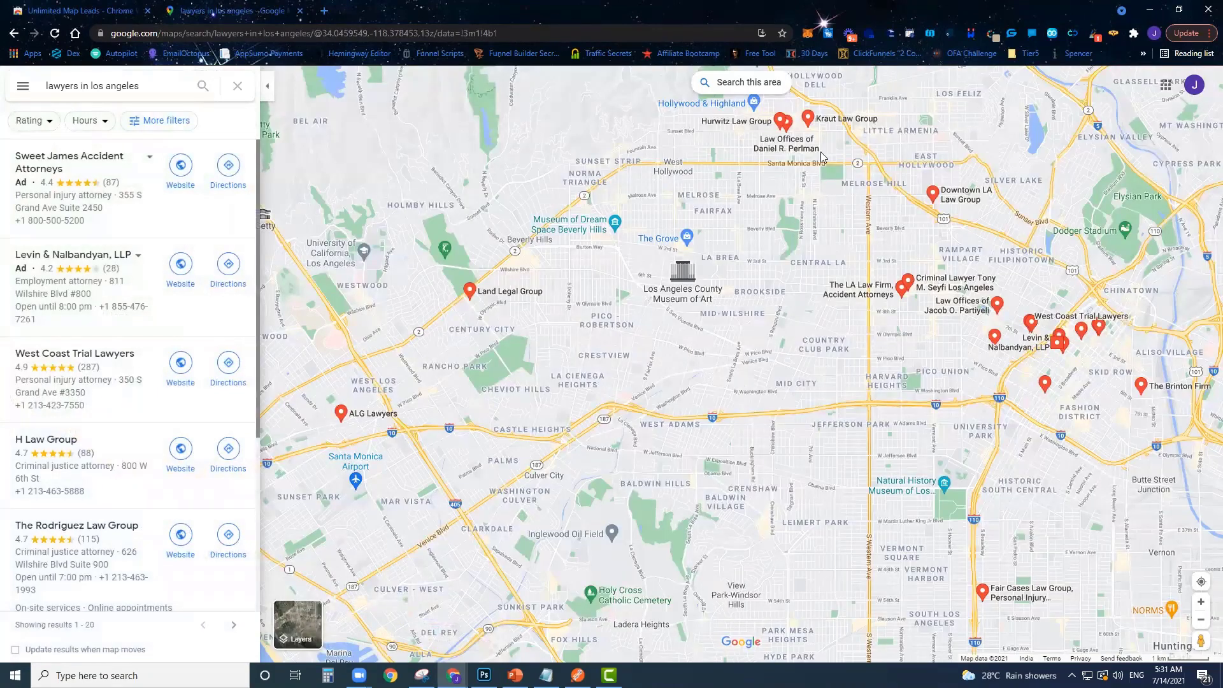
Reload the page and re-run the lawyers search so the 'Get your leads now!' prompt appears.
{"action": "left_click", "coordinate": [55, 35]}
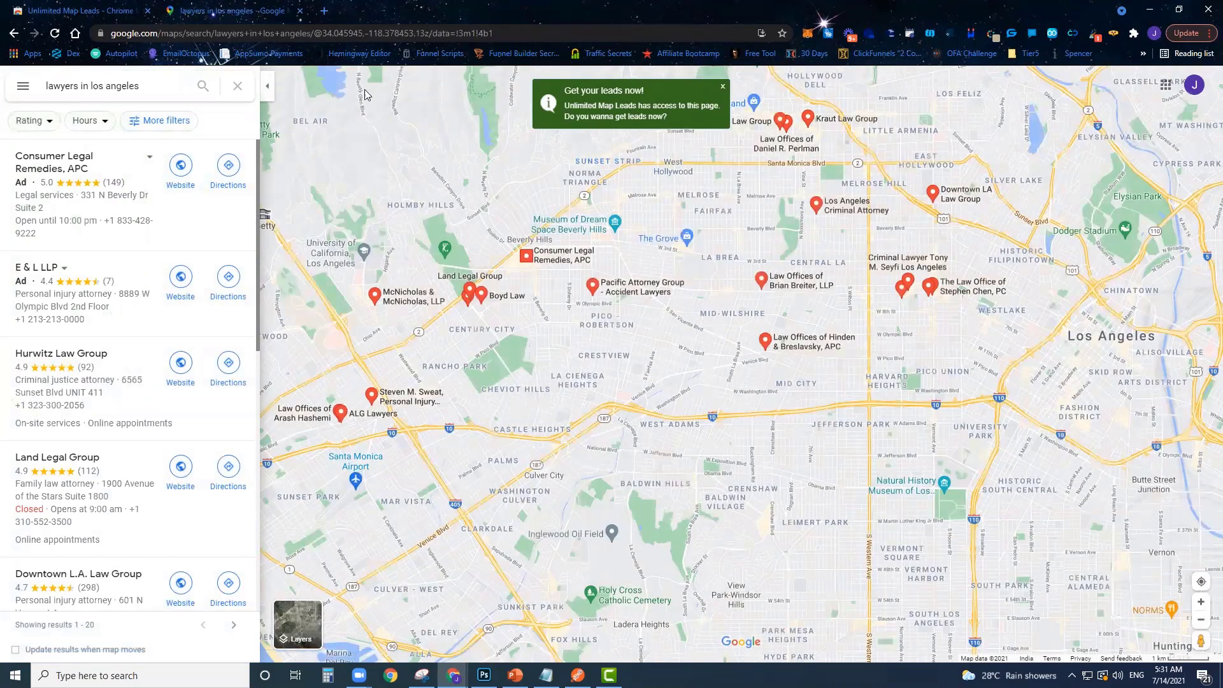
{"action": "left_click", "coordinate": [203, 85]}
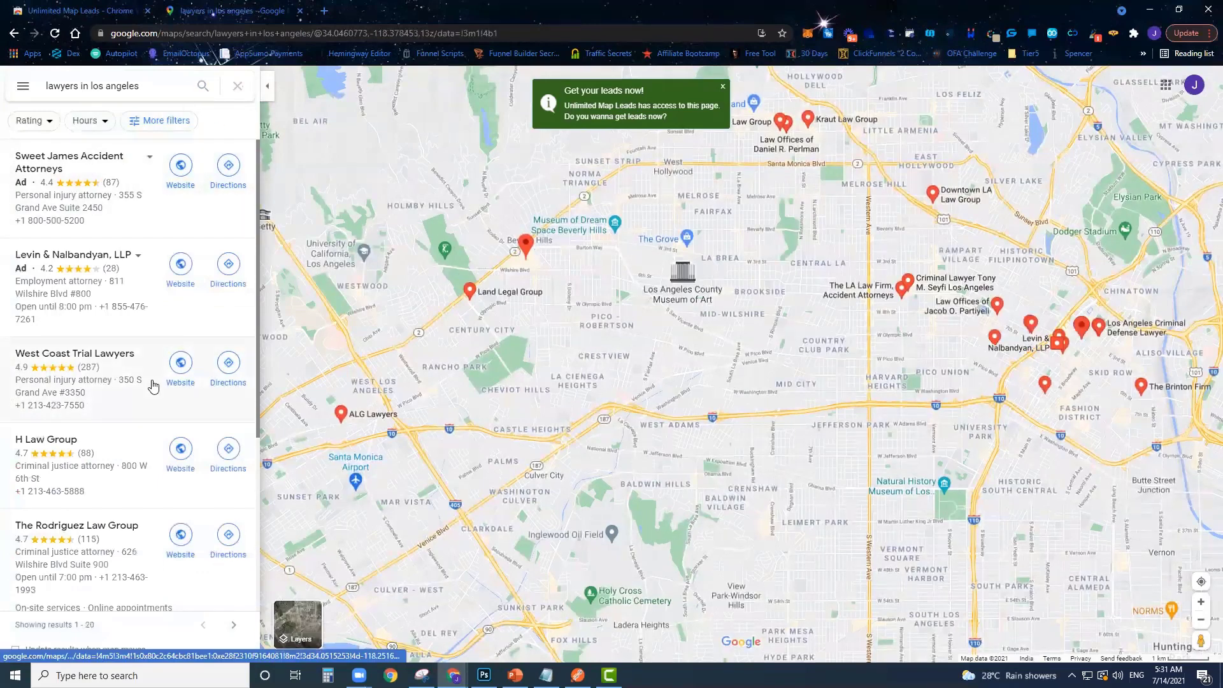
In the extension's options, settle on Download as CSV instead of Send data to Webhook URL.
{"action": "left_click", "coordinate": [1094, 35]}
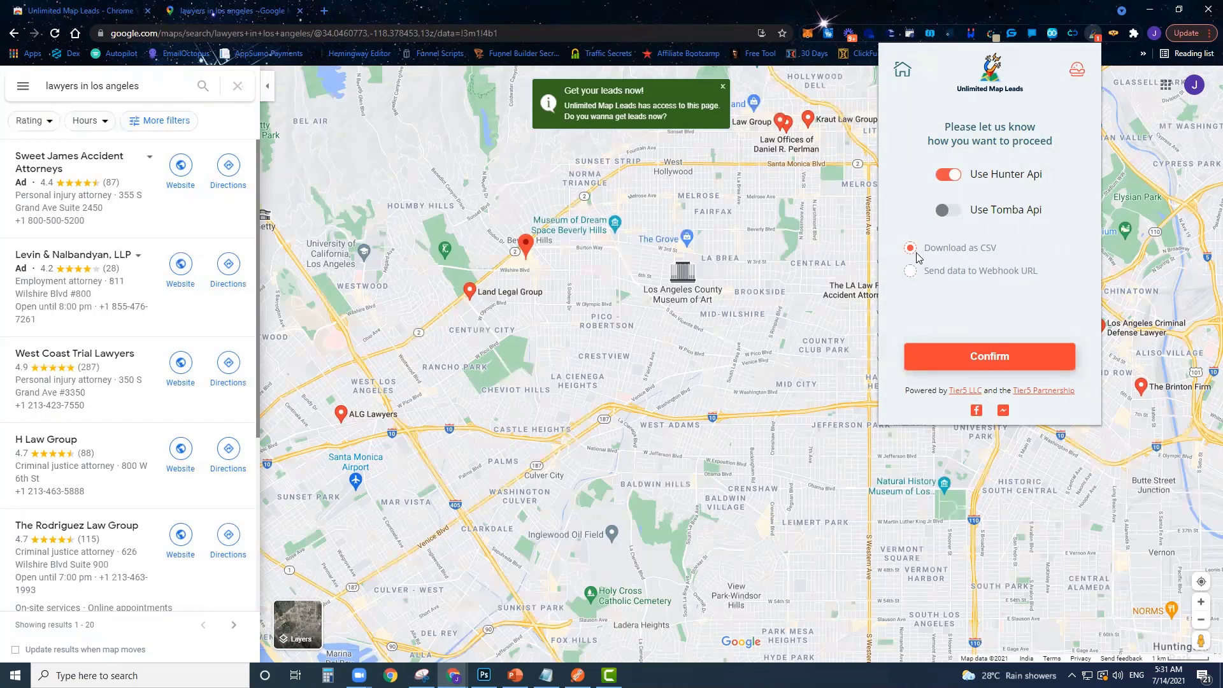
{"action": "left_click", "coordinate": [910, 271]}
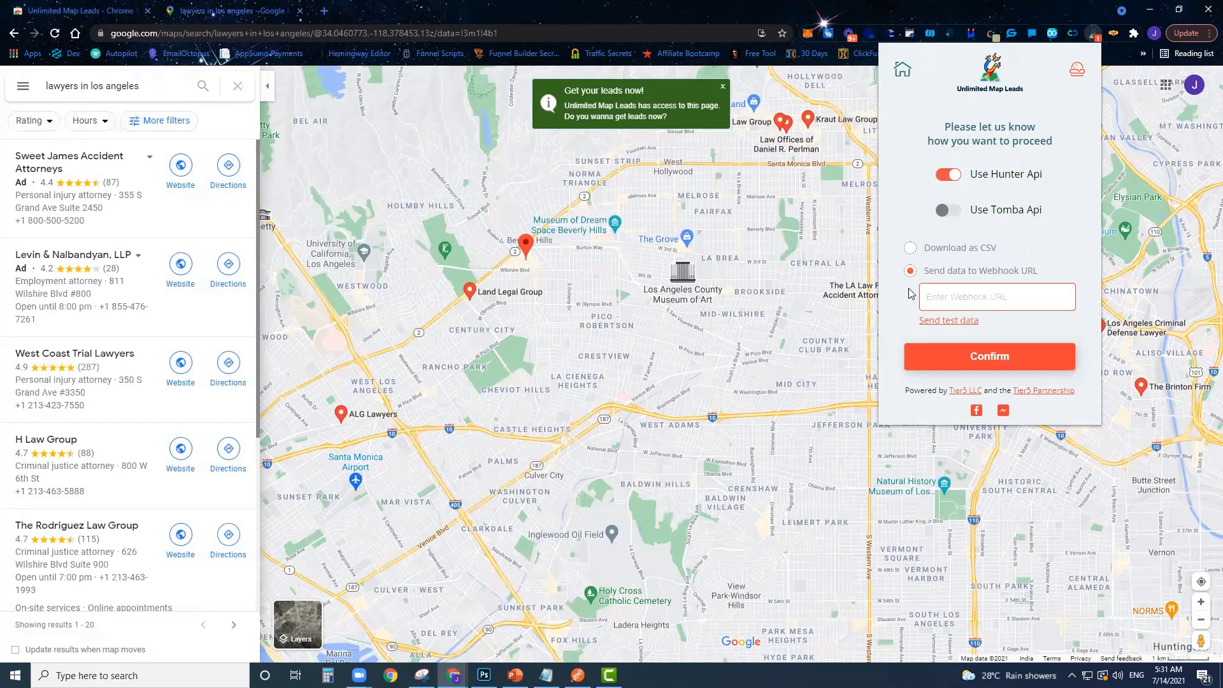
{"action": "left_click", "coordinate": [911, 248]}
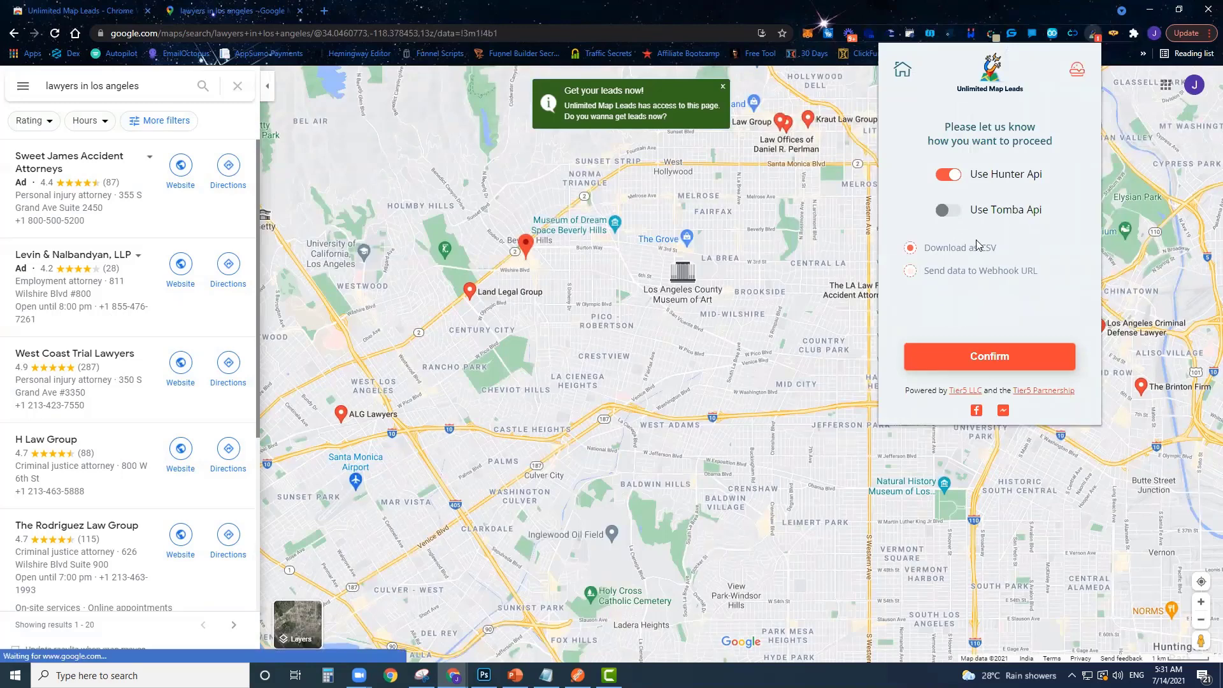
{"action": "left_click", "coordinate": [910, 271]}
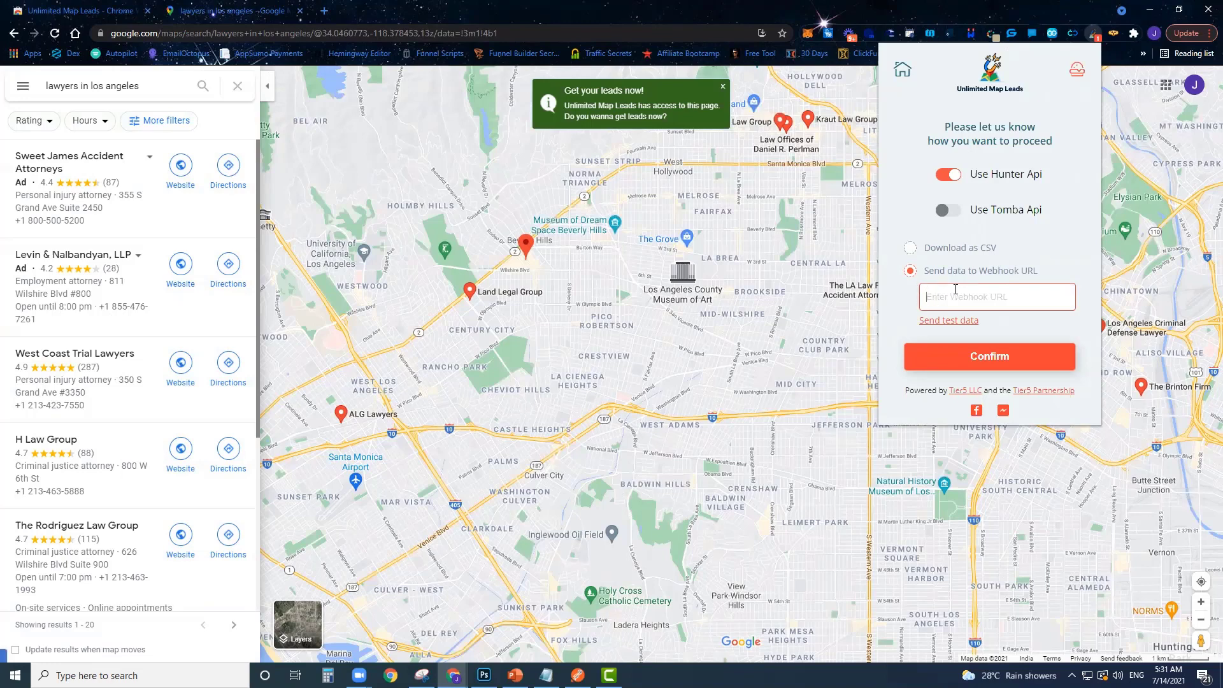
{"action": "left_click", "coordinate": [909, 254]}
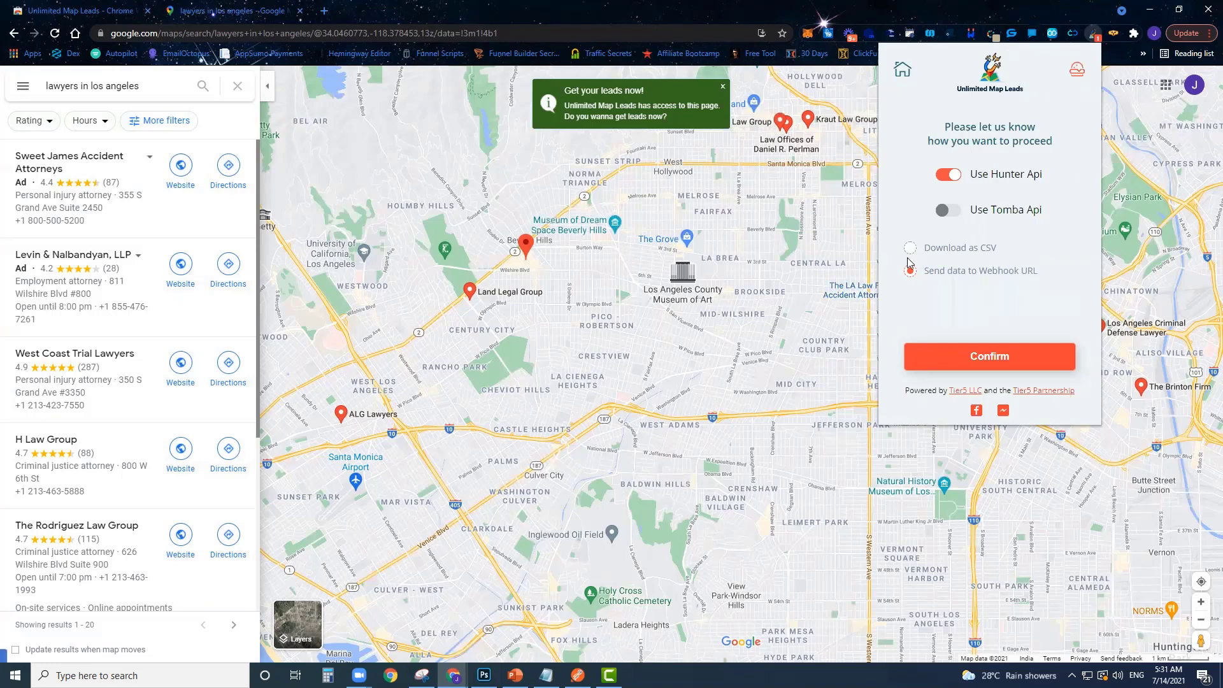
Confirm to start scraping, letting Leads Collected climb to about 118.
{"action": "left_click", "coordinate": [1000, 356]}
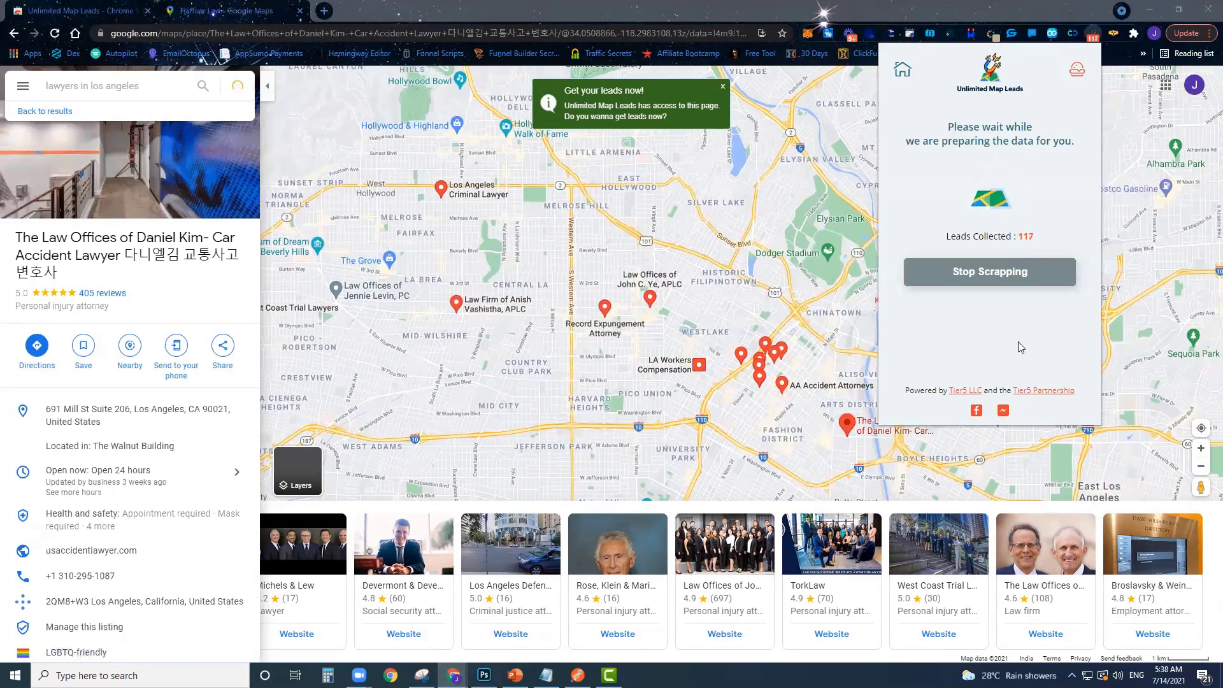
Stop scraping, save the leads as 'lawyers in los angeles' CSV, and open it.
{"action": "left_click", "coordinate": [1015, 272]}
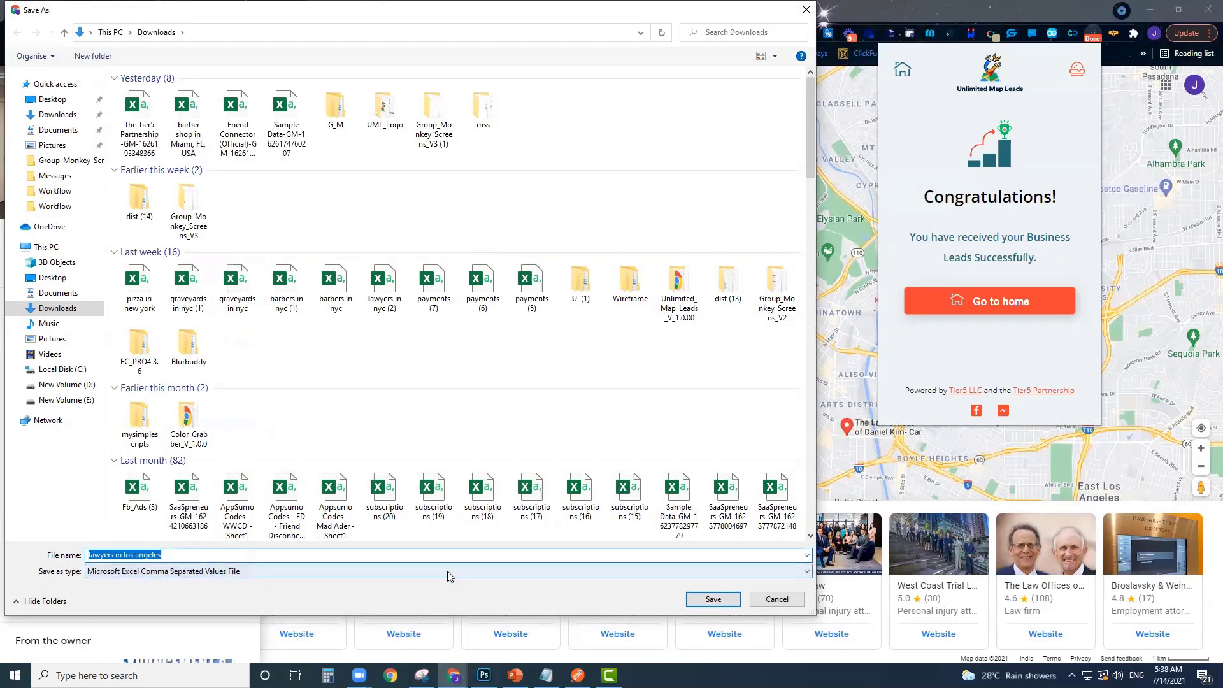
{"action": "left_click", "coordinate": [713, 599]}
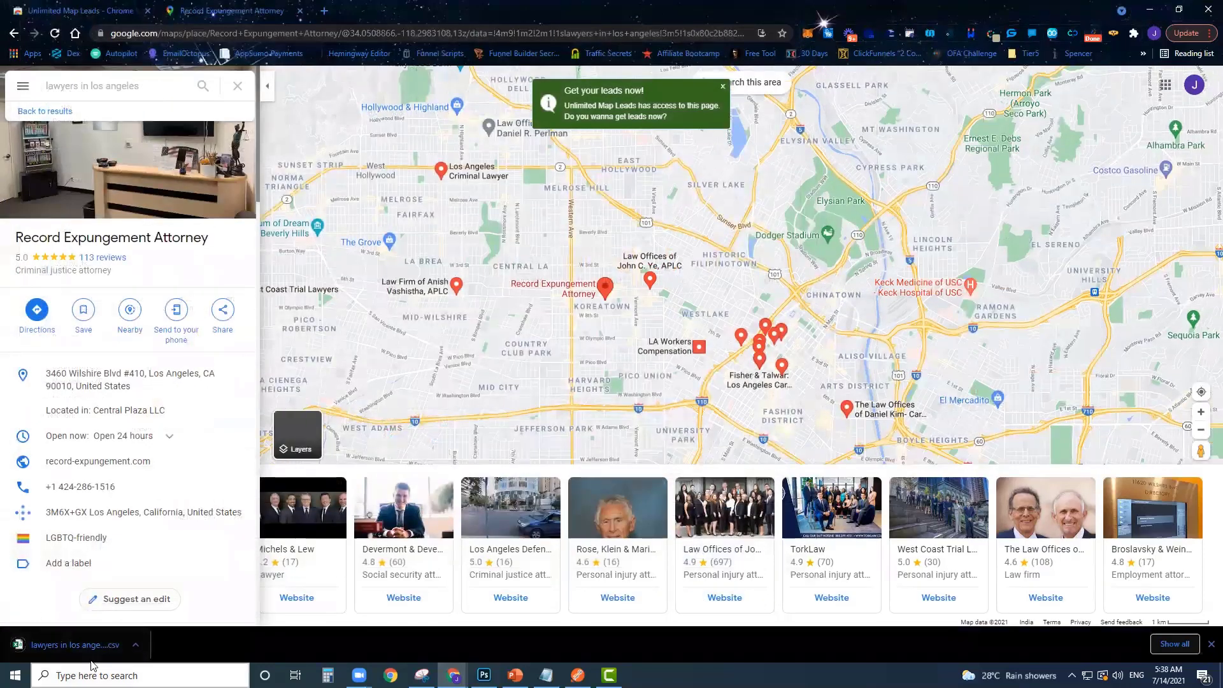
{"action": "left_click", "coordinate": [74, 645]}
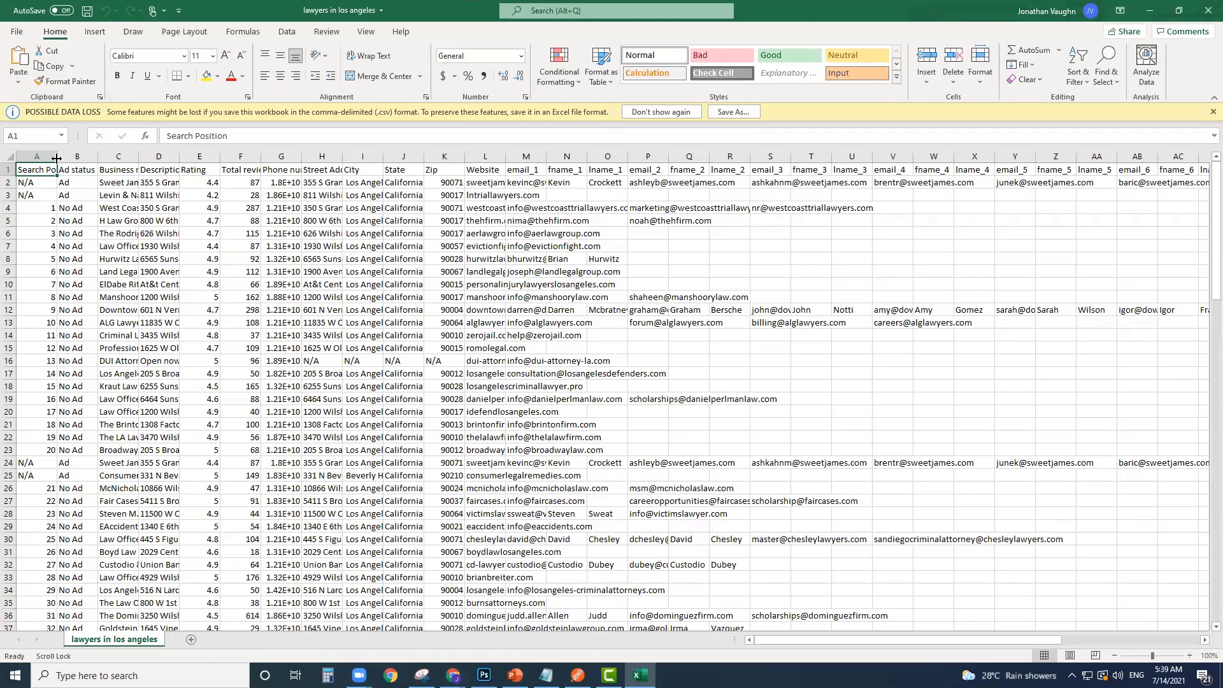
Widen Excel columns A, C, G, L and M so names, phones, websites and emails show fully.
{"action": "left_click_drag", "start_coordinate": [56, 157], "coordinate": [79, 158]}
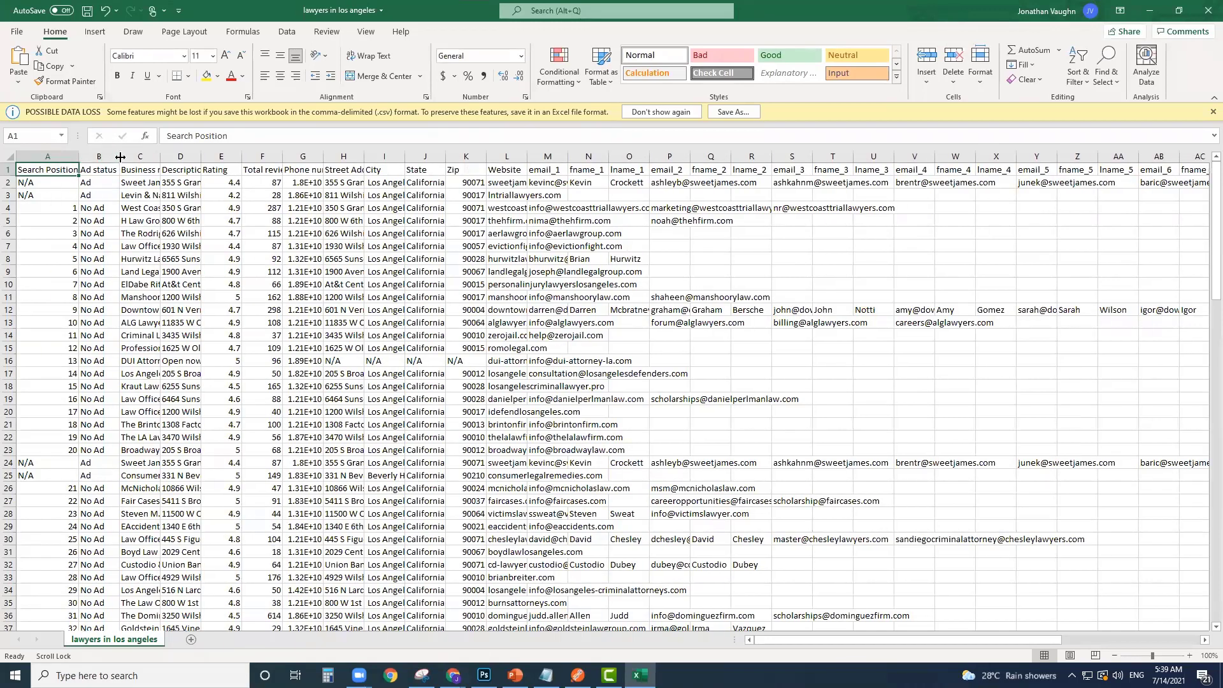
{"action": "left_click_drag", "start_coordinate": [159, 157], "coordinate": [303, 156]}
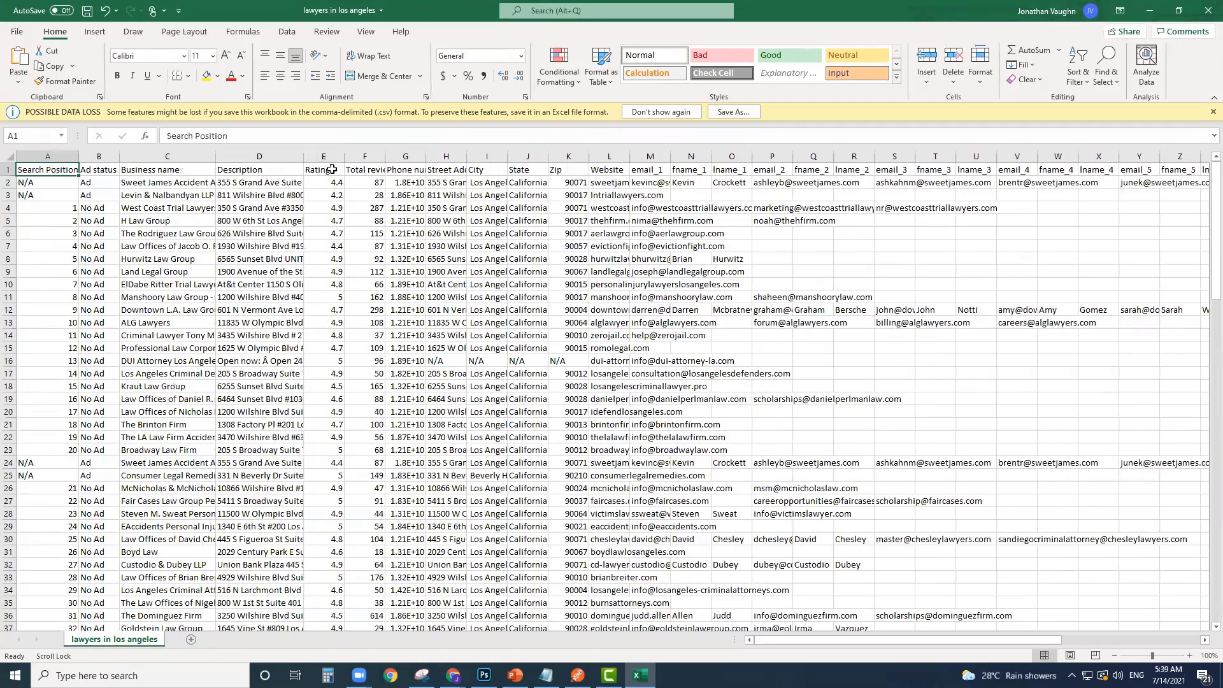
{"action": "left_click_drag", "start_coordinate": [425, 156], "coordinate": [533, 156]}
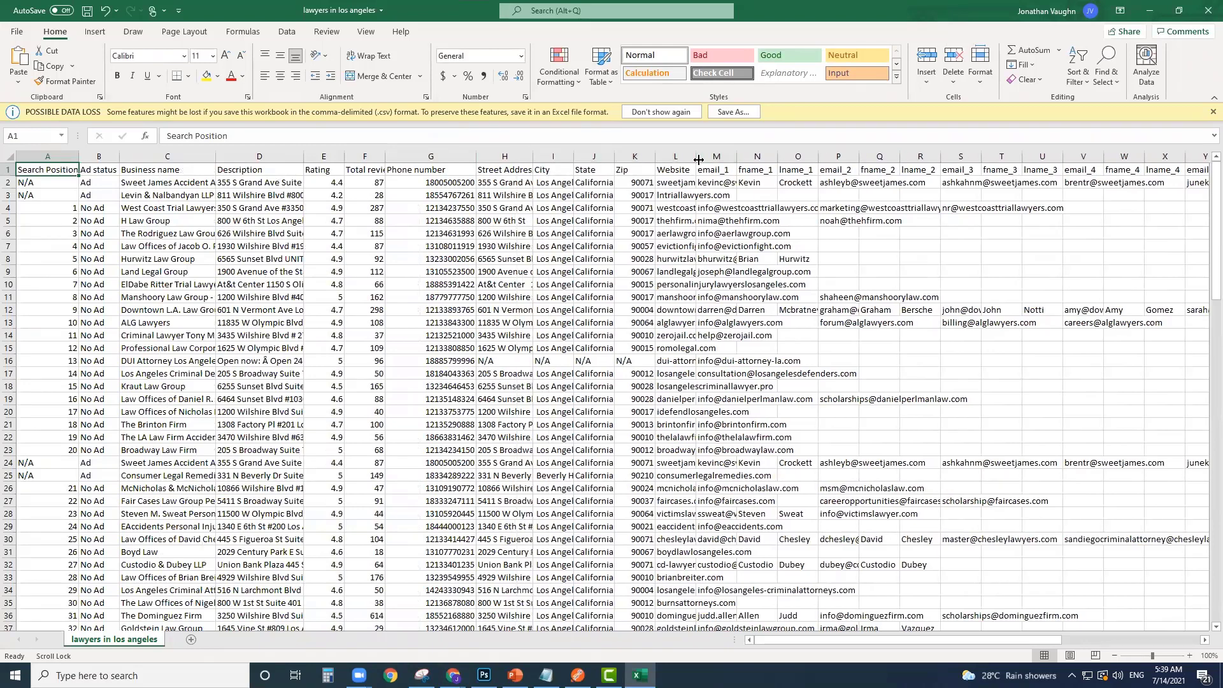
{"action": "left_click_drag", "start_coordinate": [696, 159], "coordinate": [842, 160]}
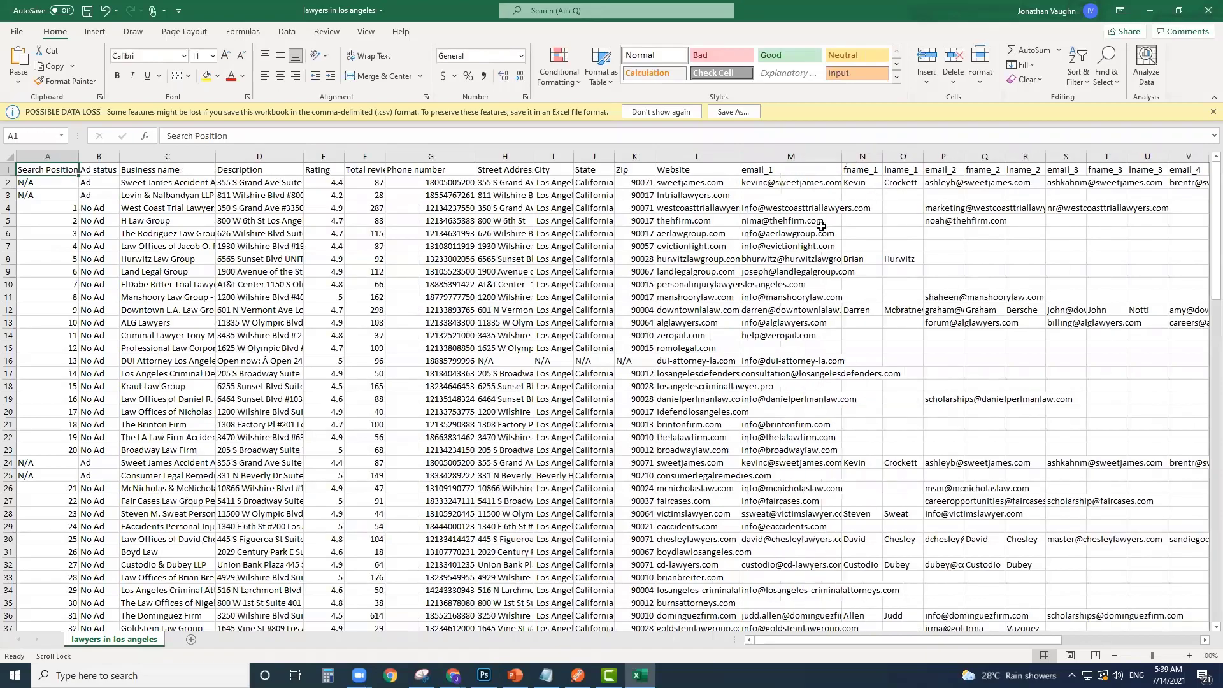
{"action": "scroll", "coordinate": [768, 269], "scroll_direction": "down", "scroll_amount": 5}
{"action": "scroll", "coordinate": [768, 269], "scroll_direction": "down", "scroll_amount": 20}
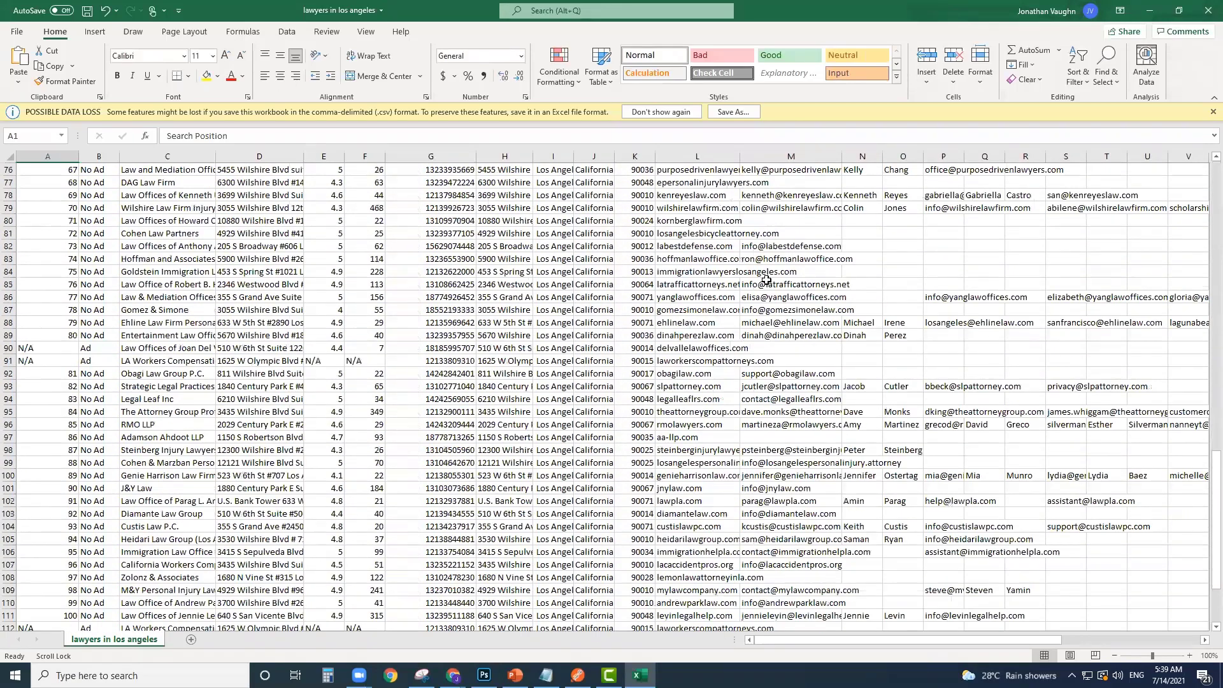
{"action": "scroll", "coordinate": [765, 288], "scroll_direction": "down", "scroll_amount": 1}
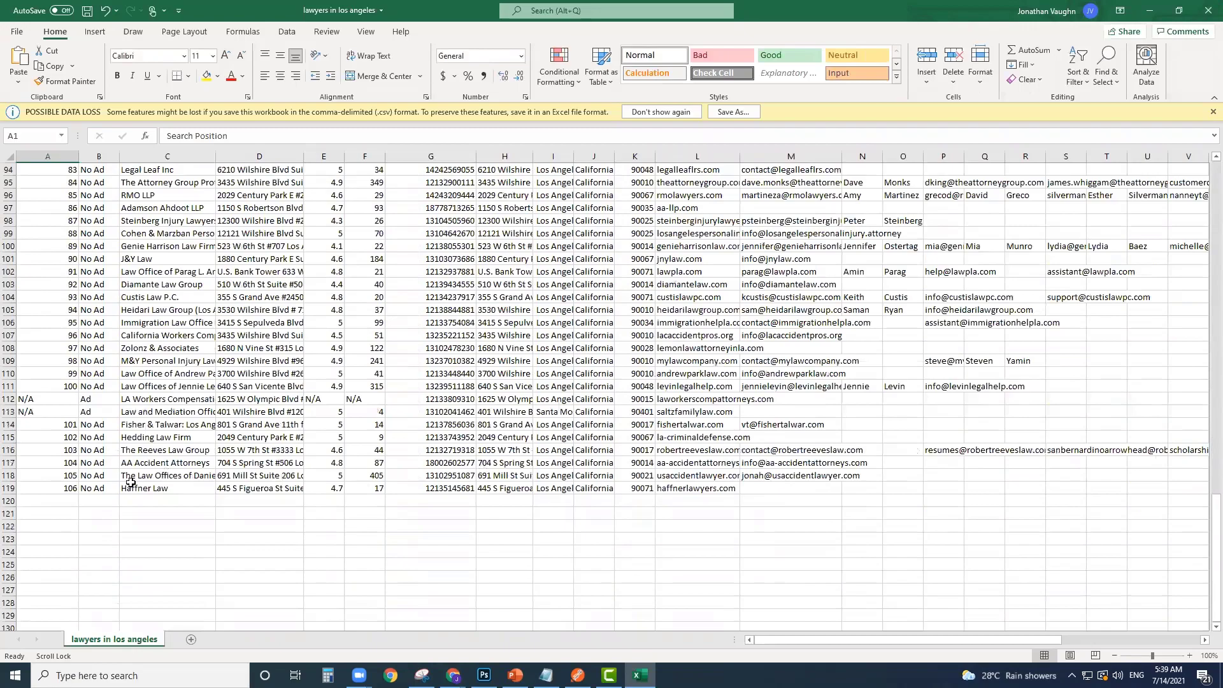
{"action": "scroll", "coordinate": [506, 548], "scroll_direction": "up", "scroll_amount": 20}
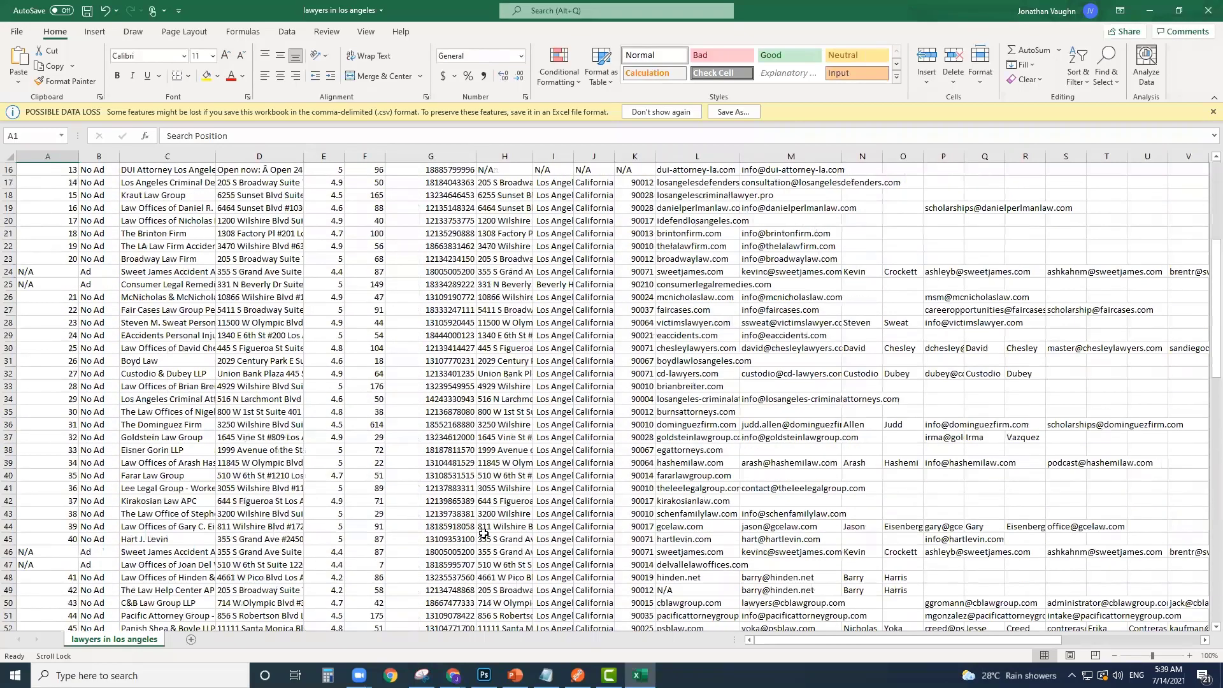